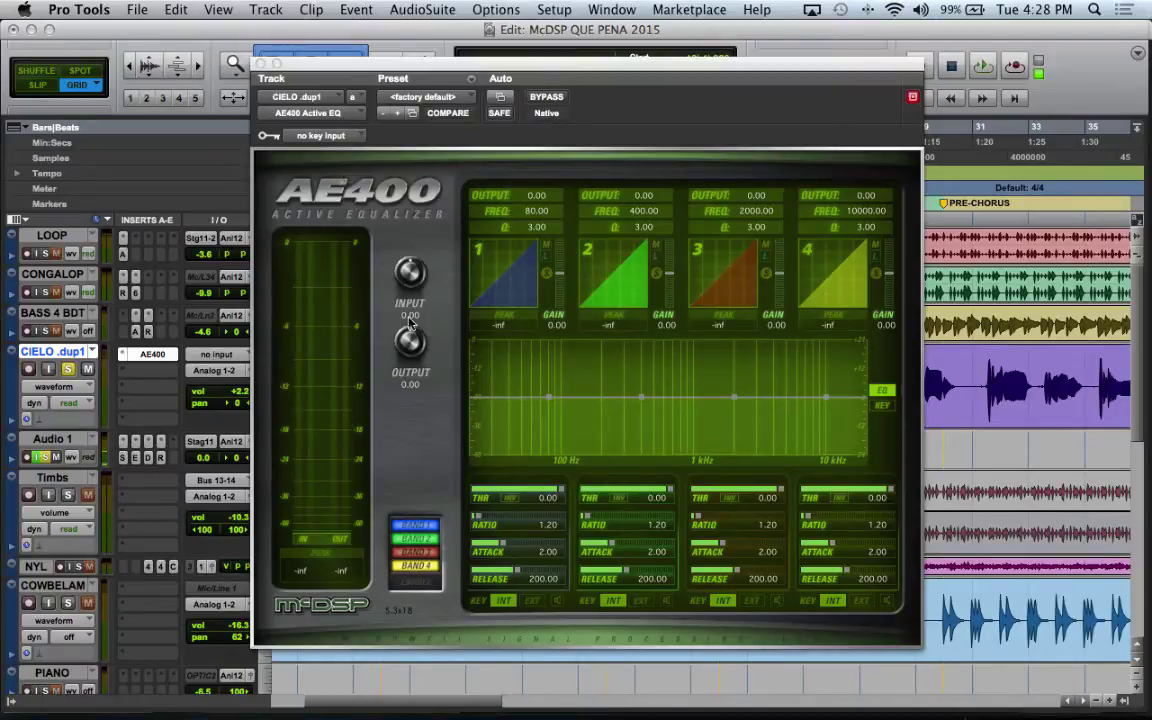
Step: Move the AE400 window aside to view the selected CIELO .dup1 clip in Verse A, return it and audition the selection
left_click_drag(407, 63, 495, 70)
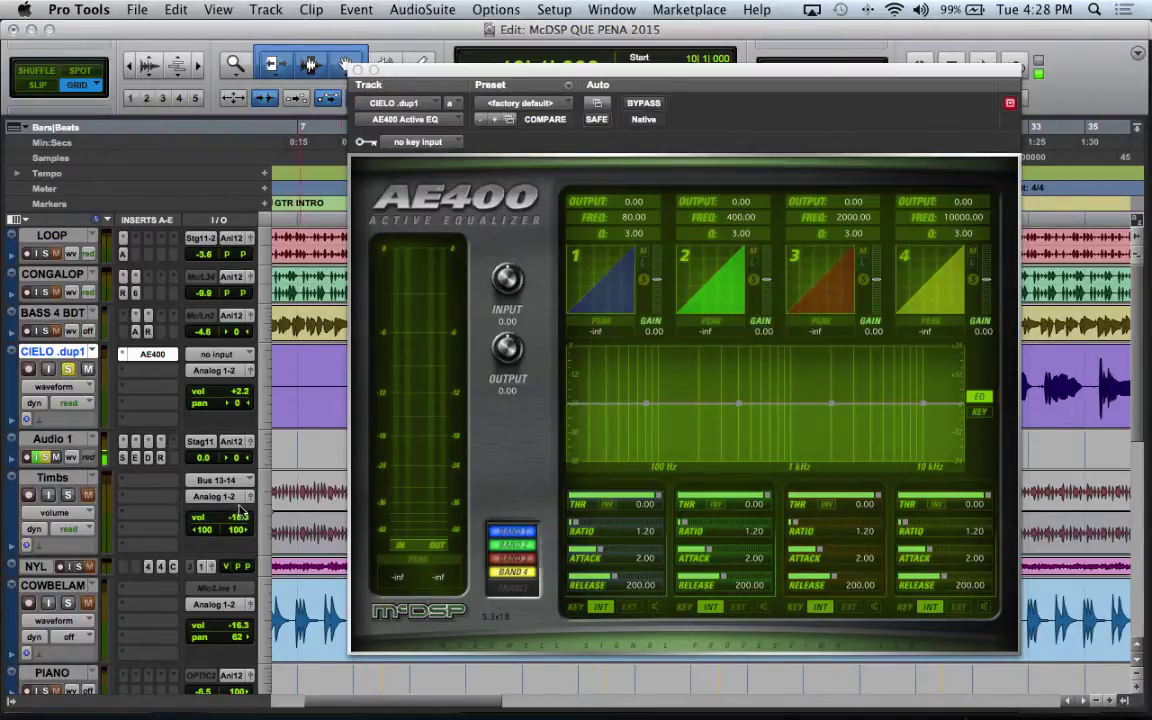
left_click_drag(403, 73, 586, 88)
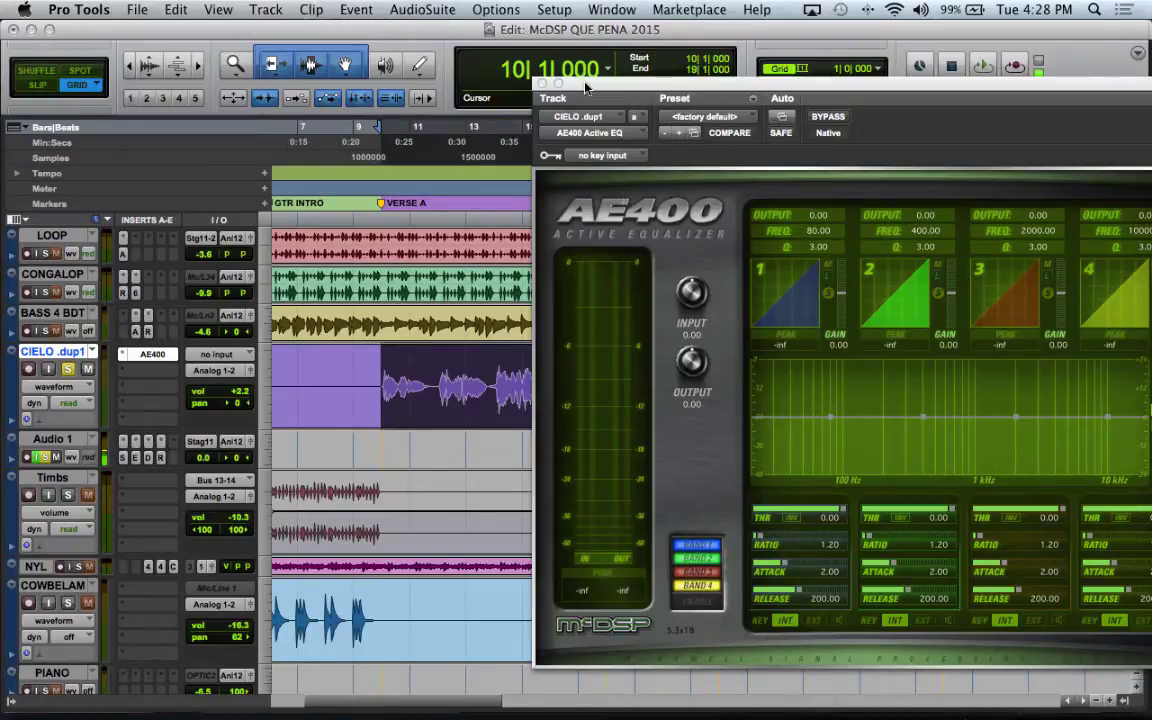
left_click_drag(586, 88, 697, 104)
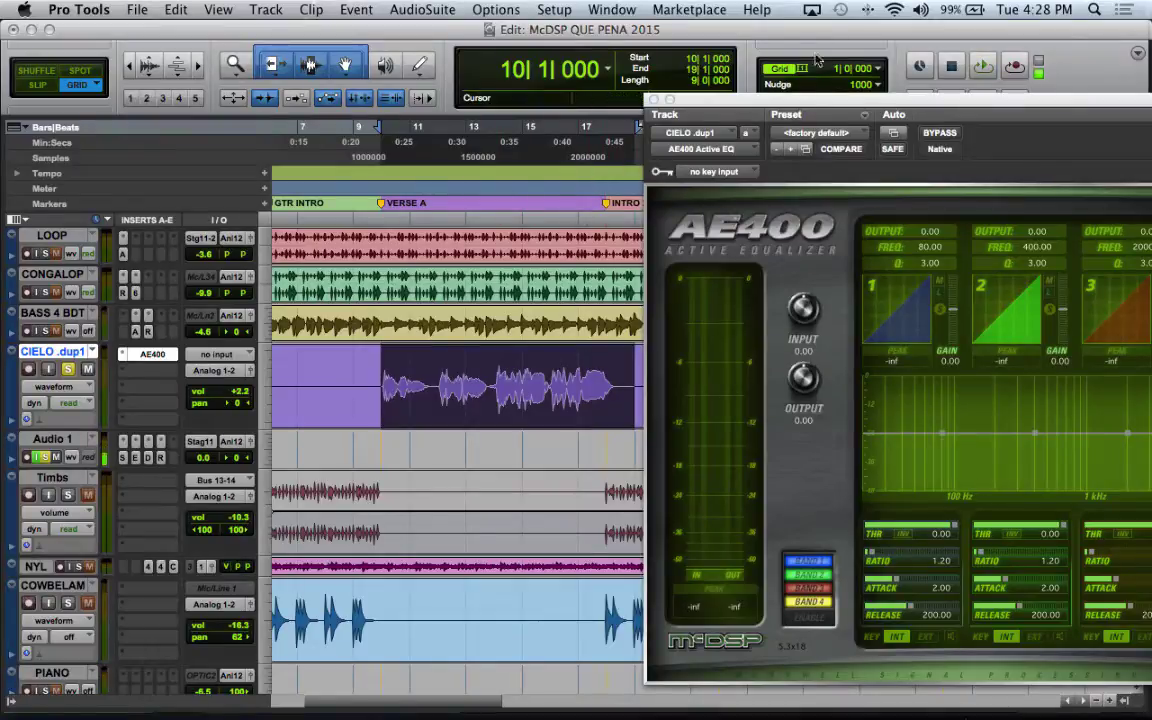
left_click_drag(810, 105, 800, 53)
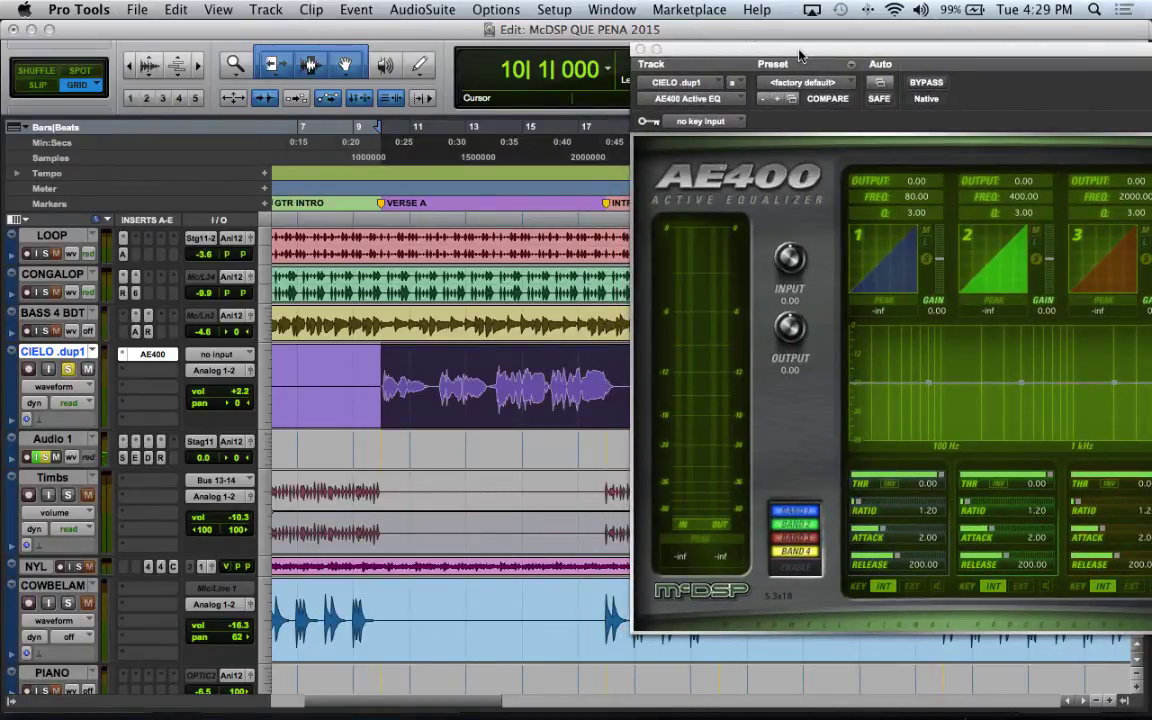
left_click_drag(800, 55, 479, 78)
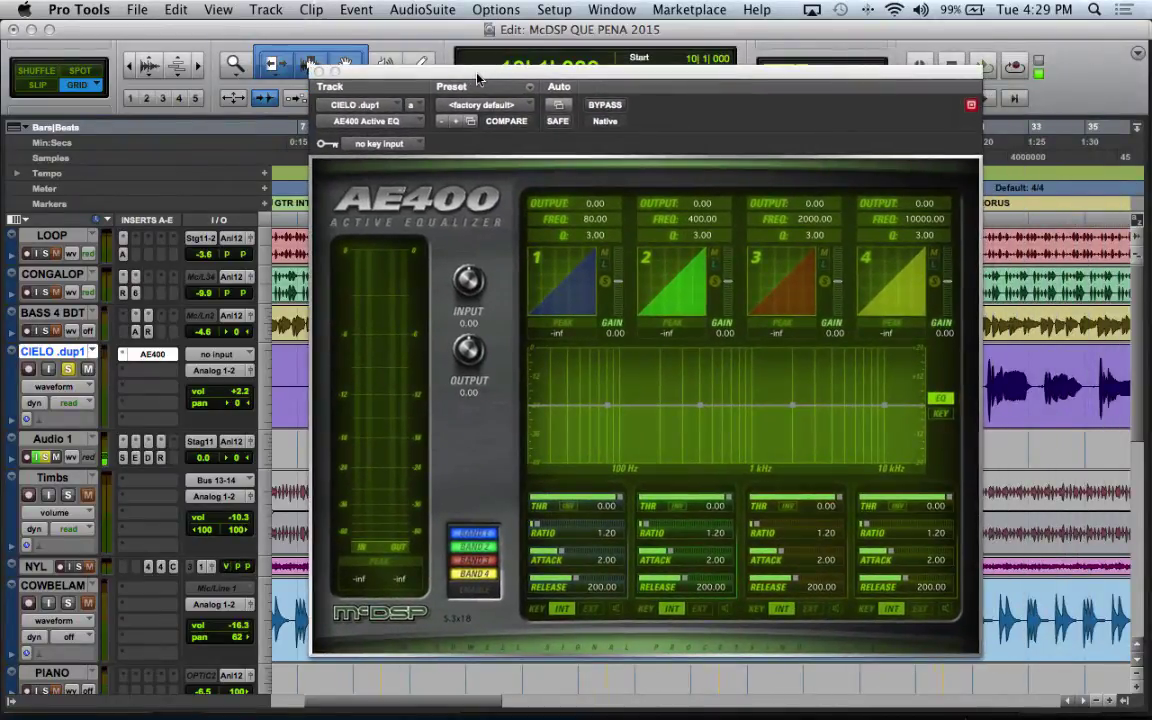
key("space")
Step: Show the key filters, solo band 2's key signal during playback and tune the band to about 300 Hz
left_click(700, 540)
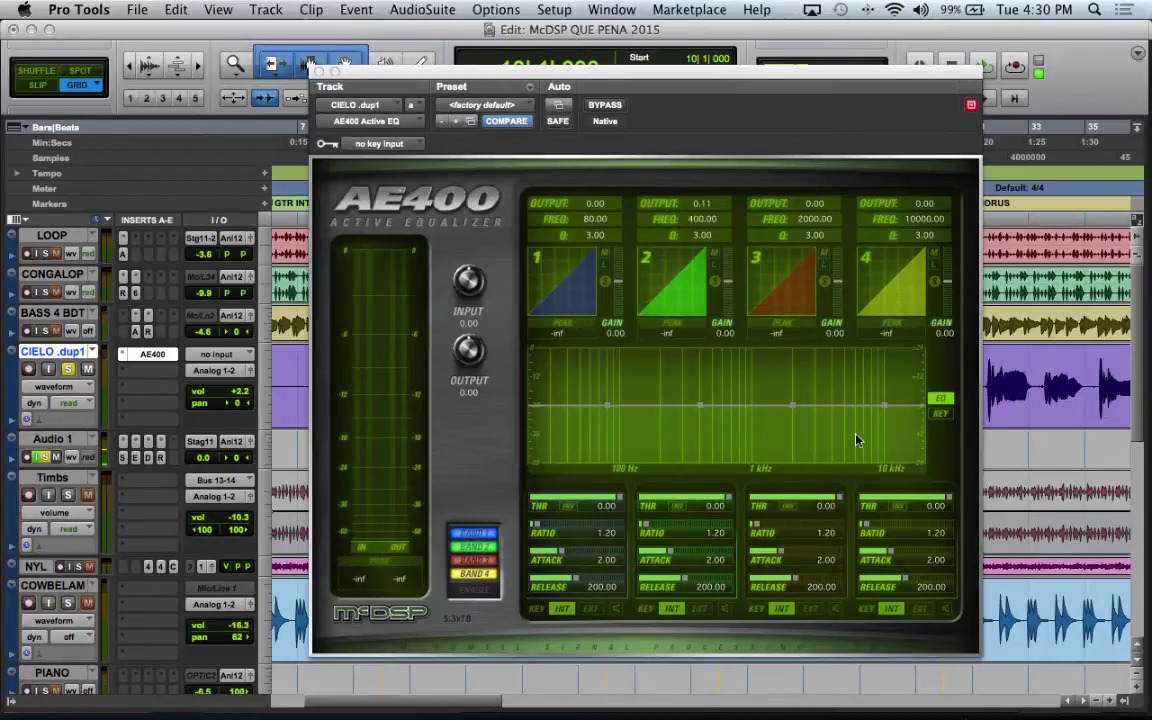
left_click(942, 414)
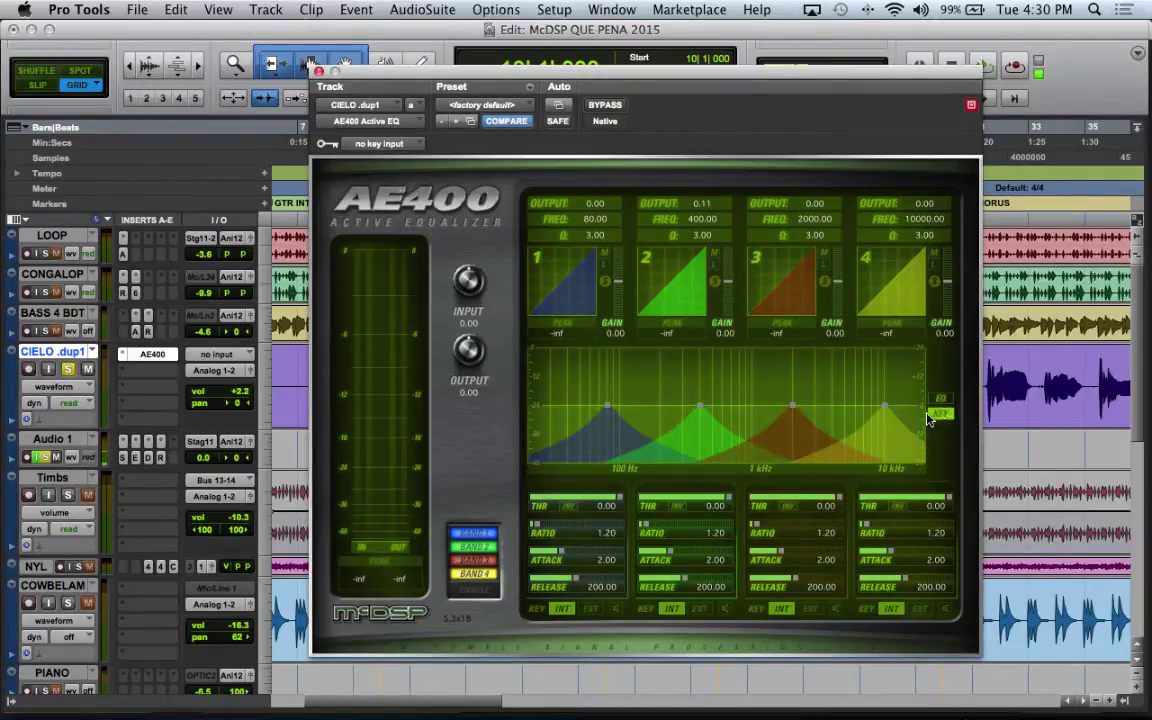
key("space")
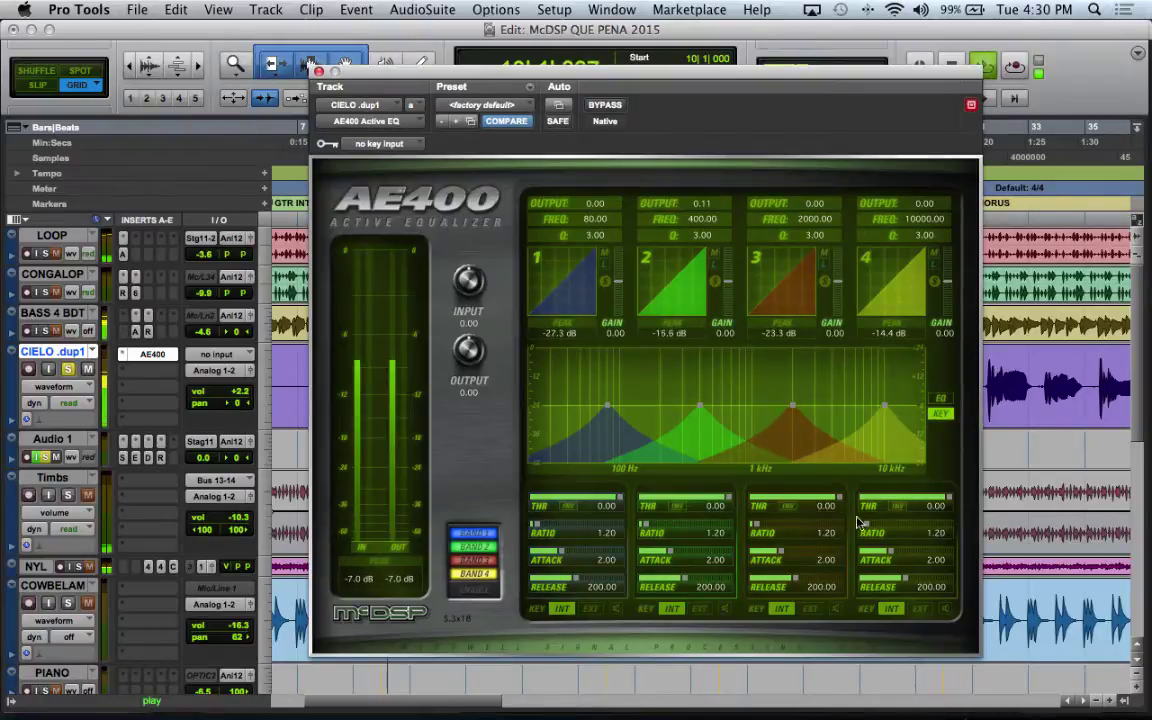
left_click(726, 613)
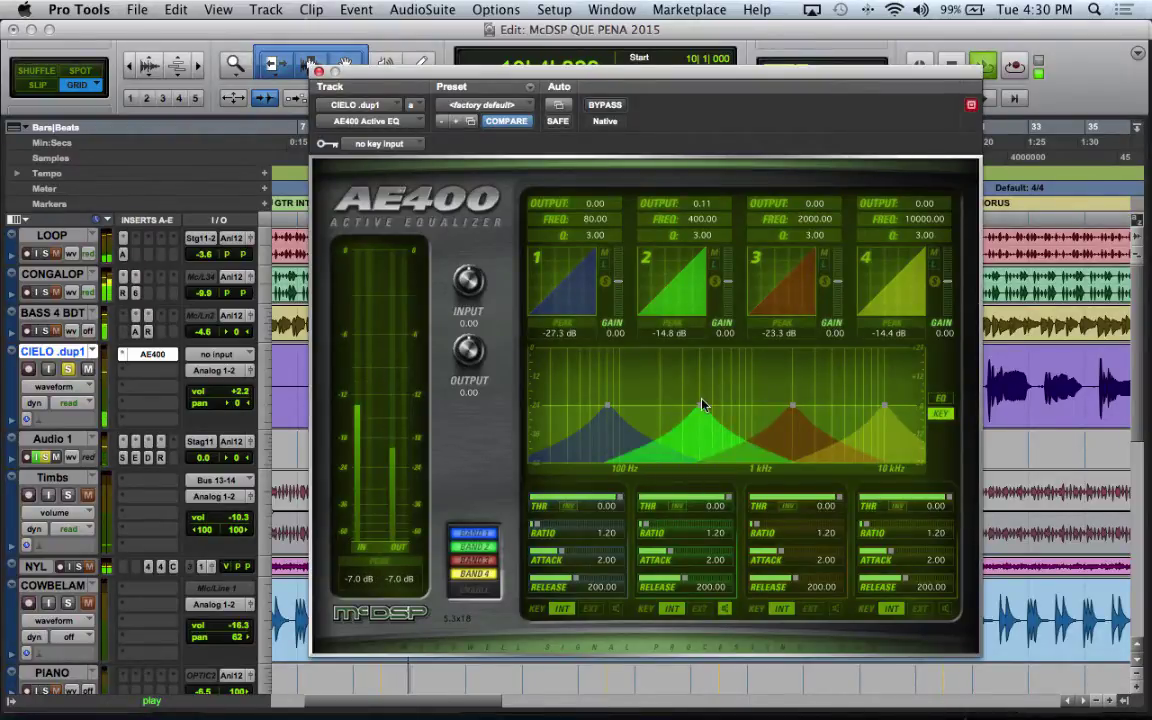
left_click_drag(704, 409, 684, 411)
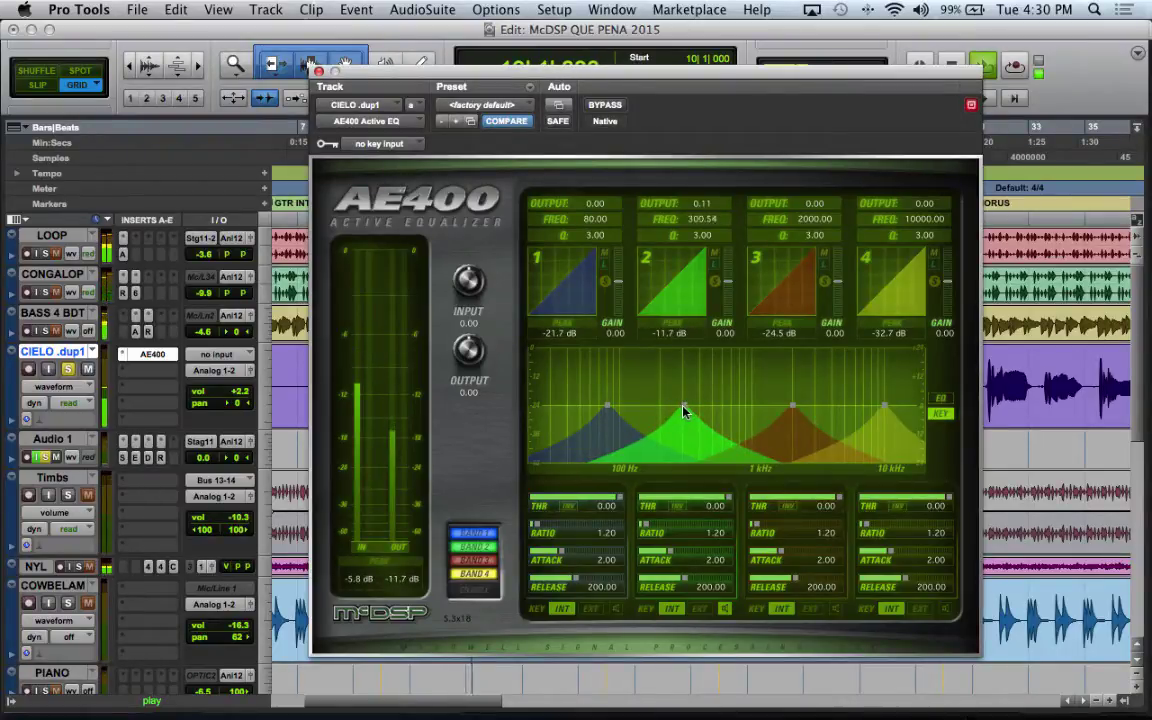
Step: Return to the EQ curve and set band 2's gain to -5.28, Q to 2.38, ratio to 2.31 and attack to 0.28
left_click(940, 398)
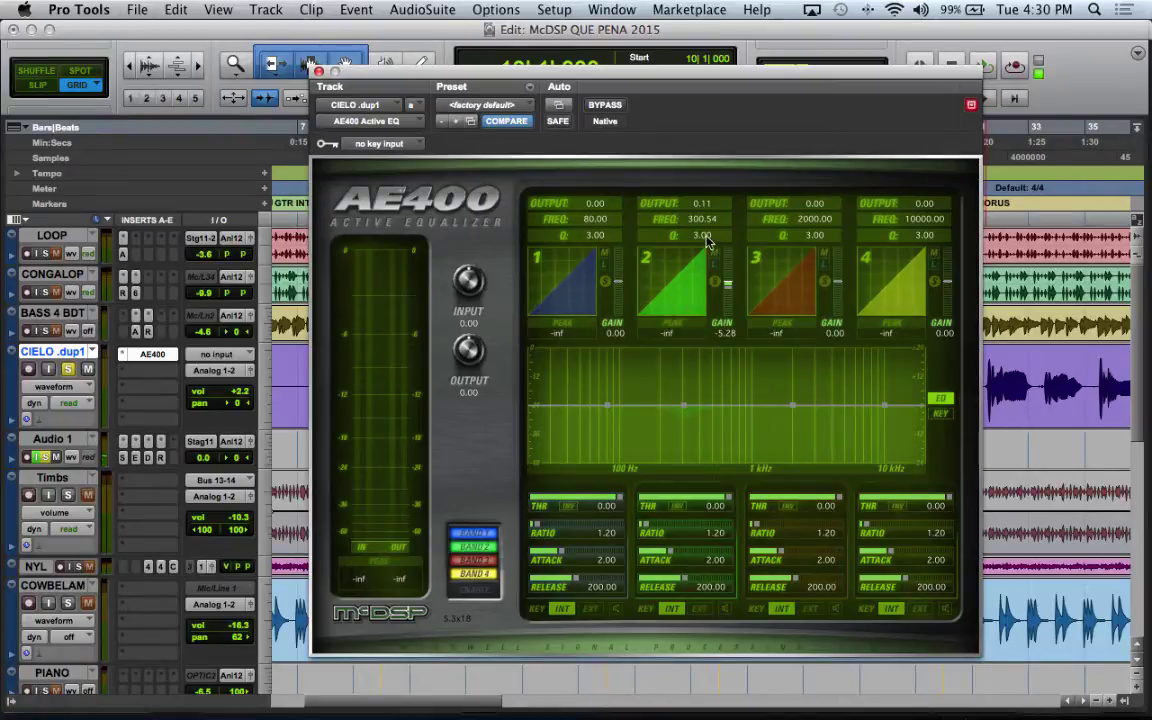
left_click_drag(706, 243, 707, 248)
left_click_drag(647, 530, 673, 530)
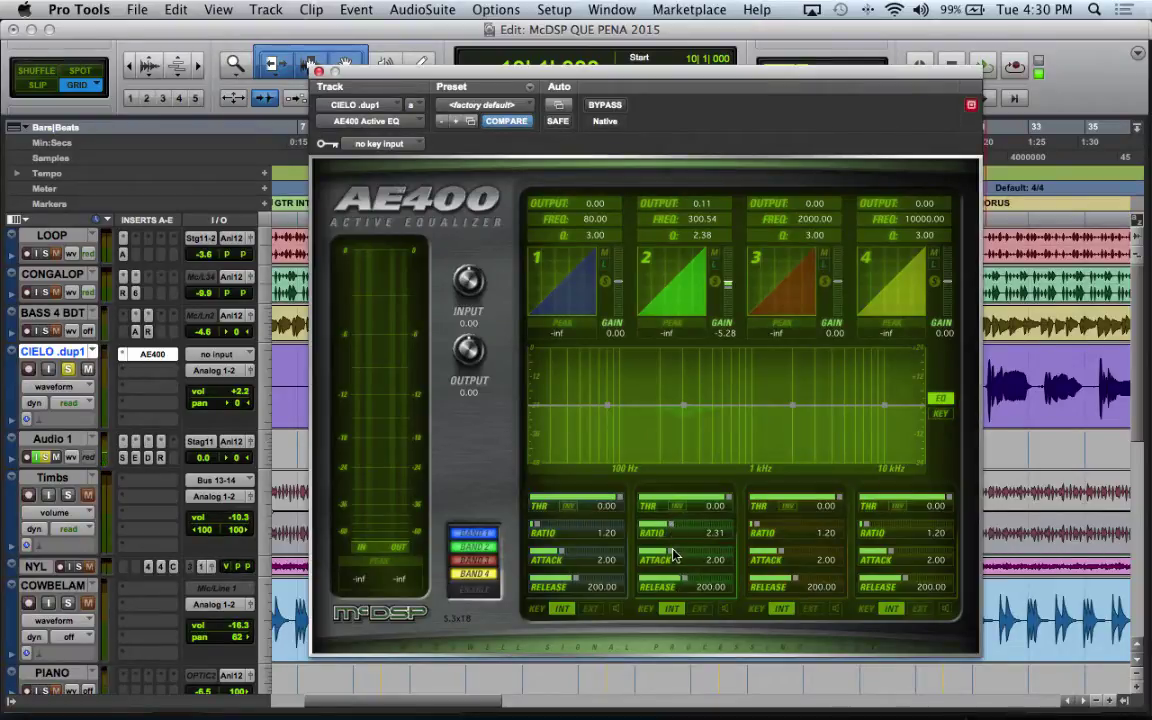
left_click_drag(674, 556, 644, 557)
left_click_drag(643, 557, 646, 558)
Step: Lower band 2's threshold to -18.72 while the vocal plays
key("space")
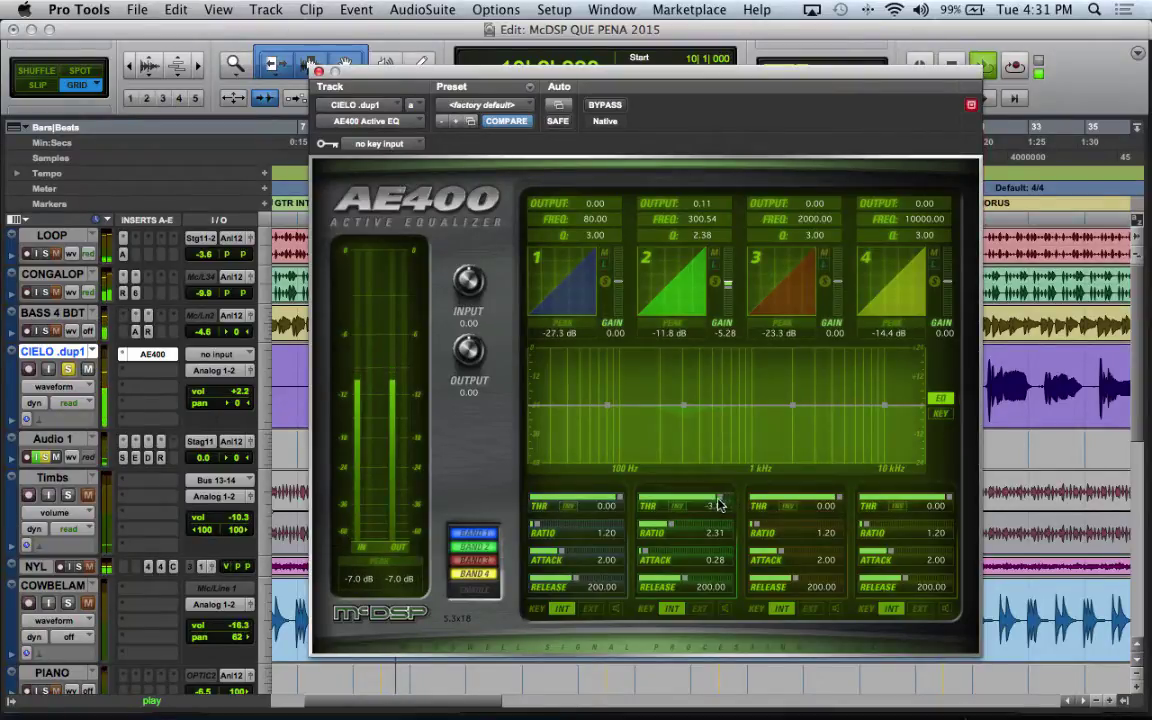
left_click_drag(730, 503, 697, 507)
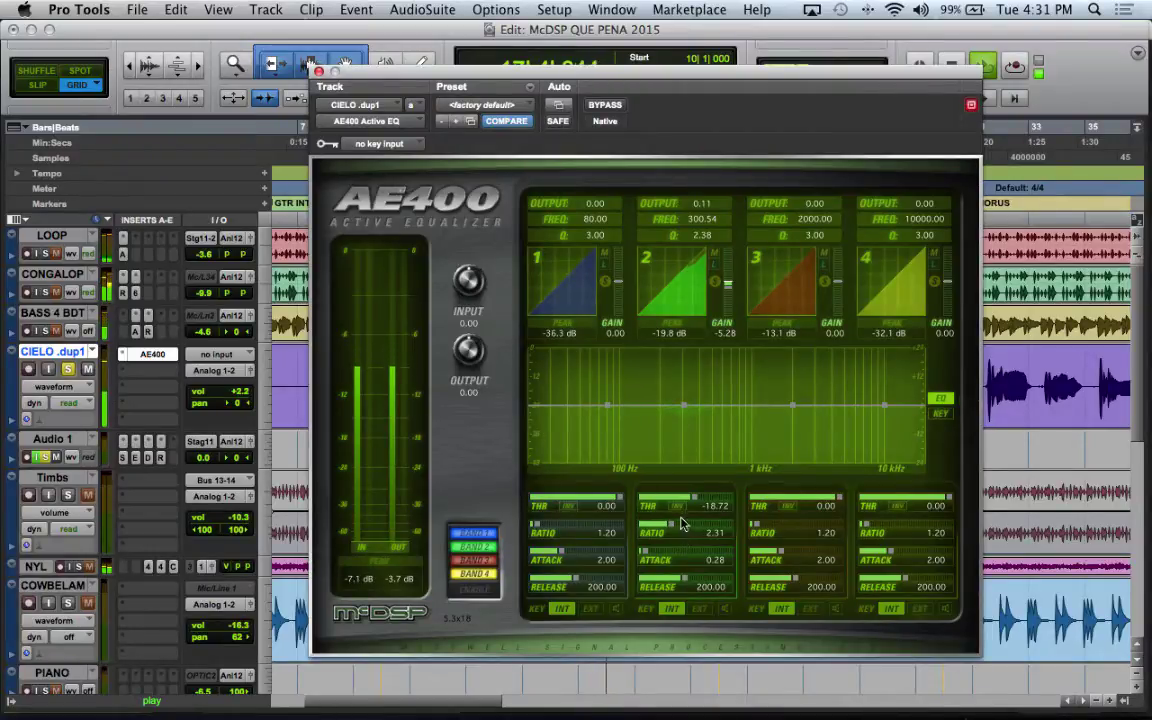
key("space")
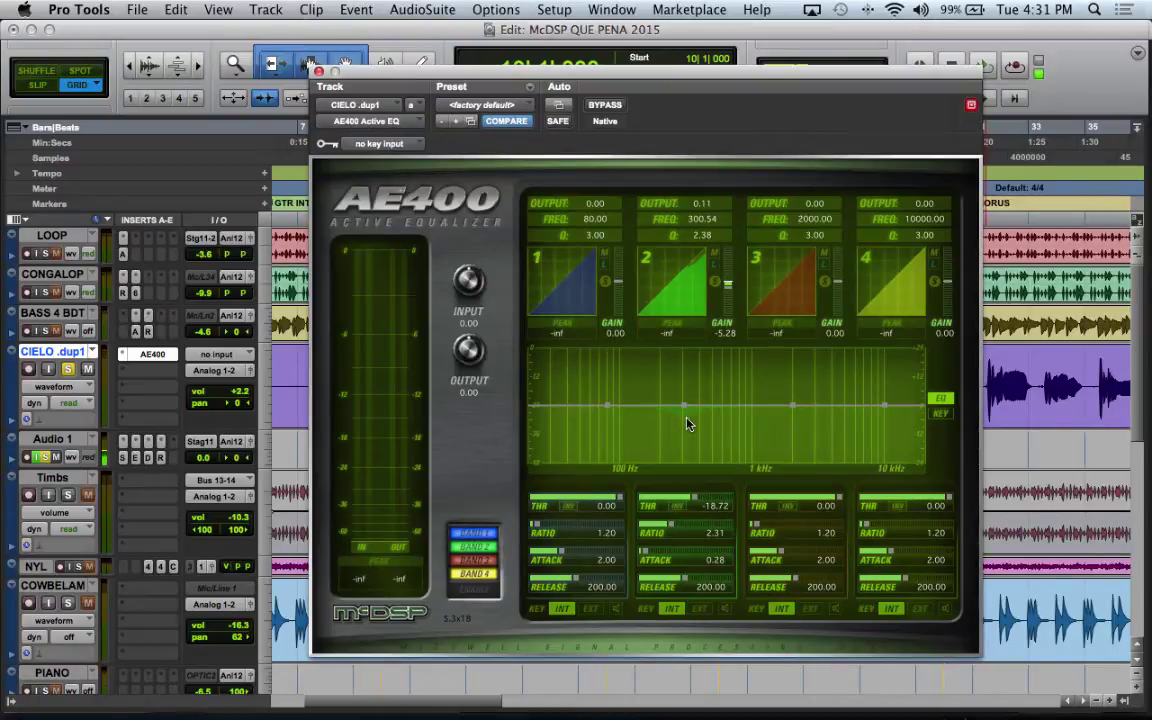
Step: Play the vocal and compare it with the equalizer bypassed and active to judge the band 2 cut
key("space")
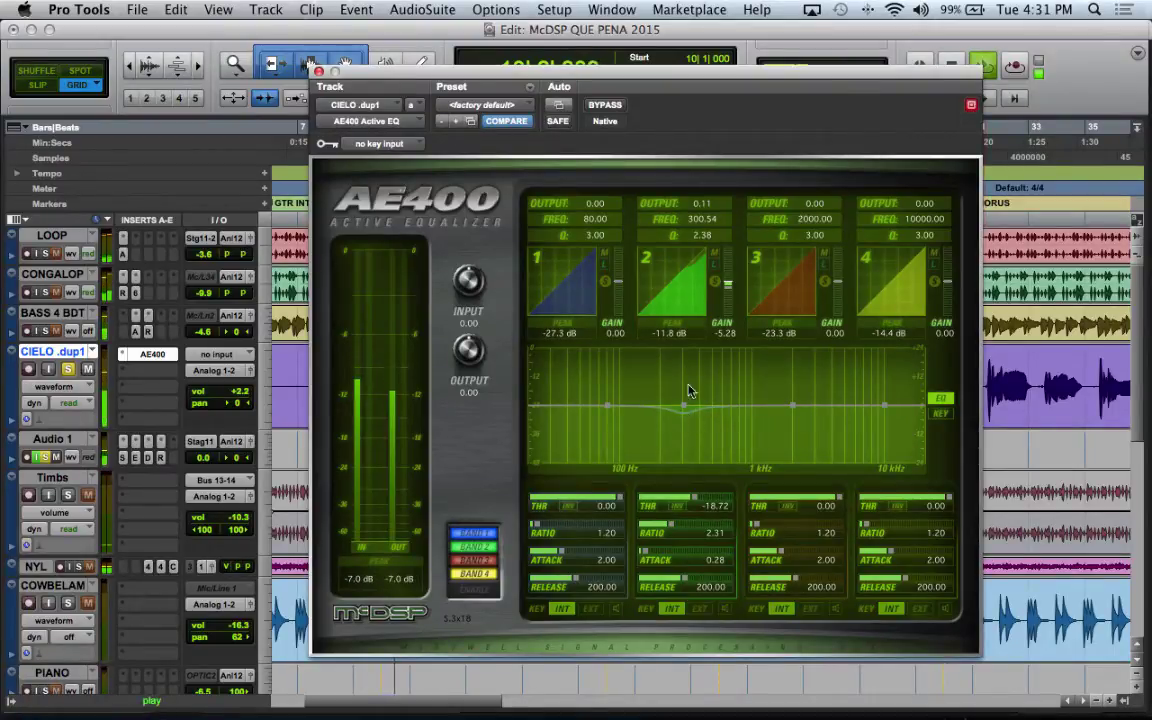
left_click(605, 105)
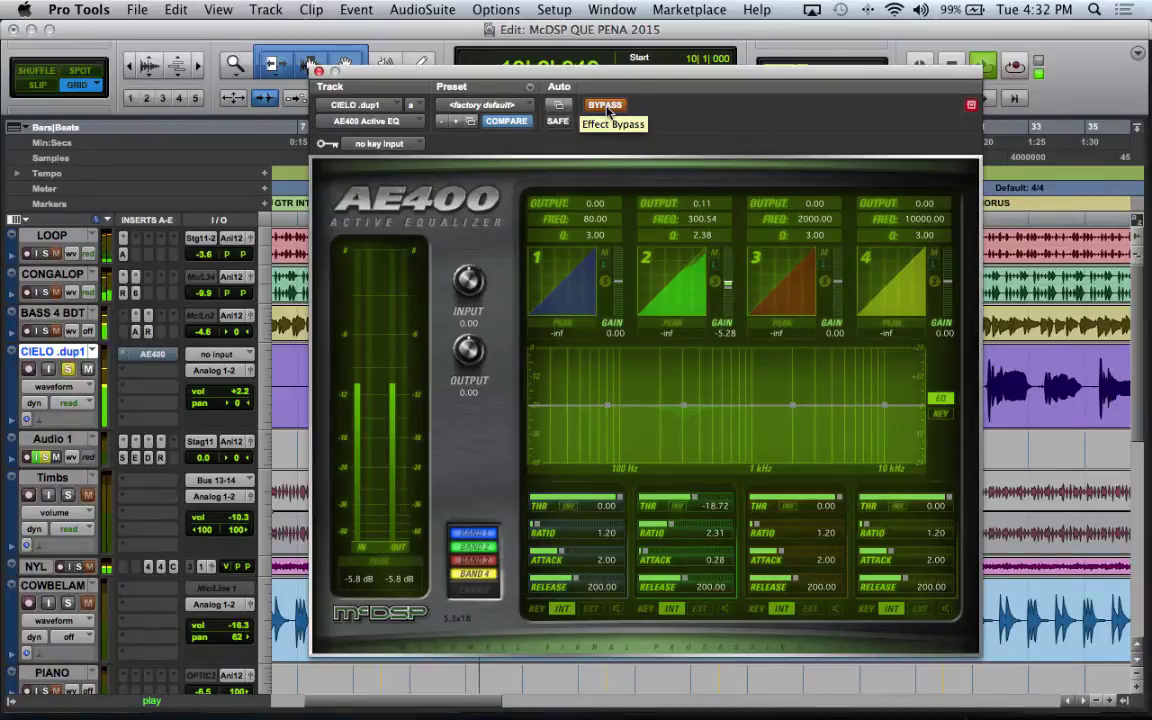
left_click(605, 106)
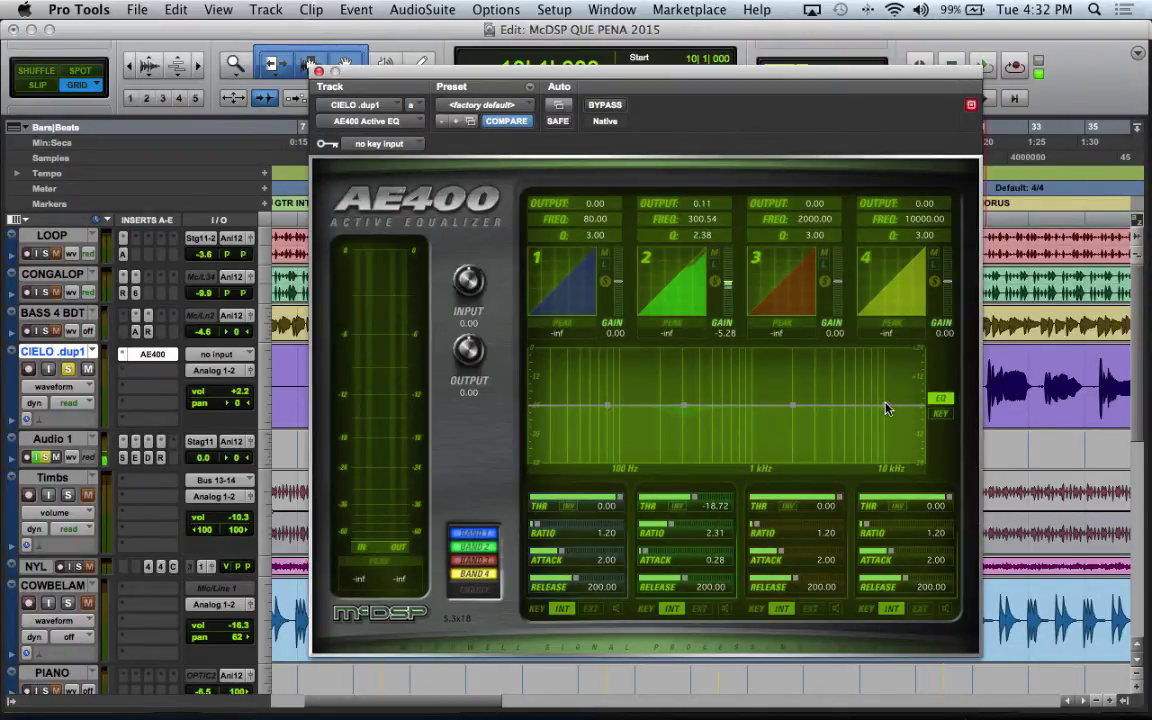
Step: Raise band 4's output to 8.50 at about 15.6 kHz and audition the high-frequency boost
left_click_drag(884, 410, 912, 391)
key("space")
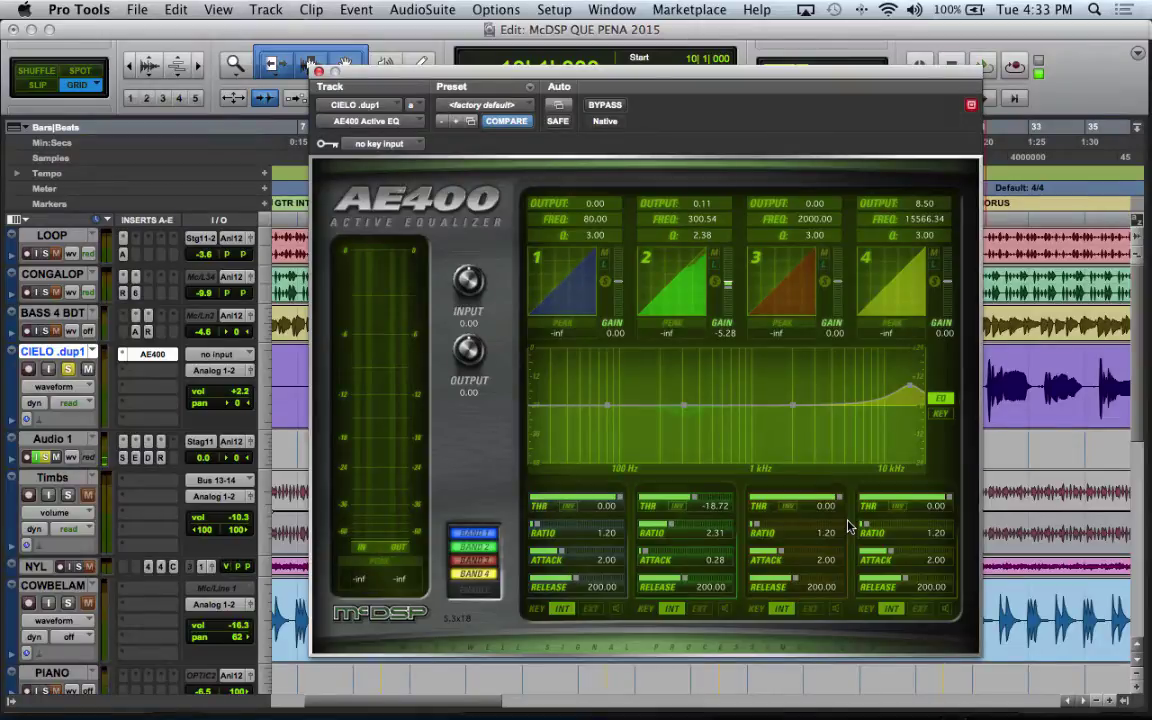
Step: Solo band 3's key signal during playback, tune the band to about 4.3 kHz and return to the EQ curve
key("space")
left_click(835, 608)
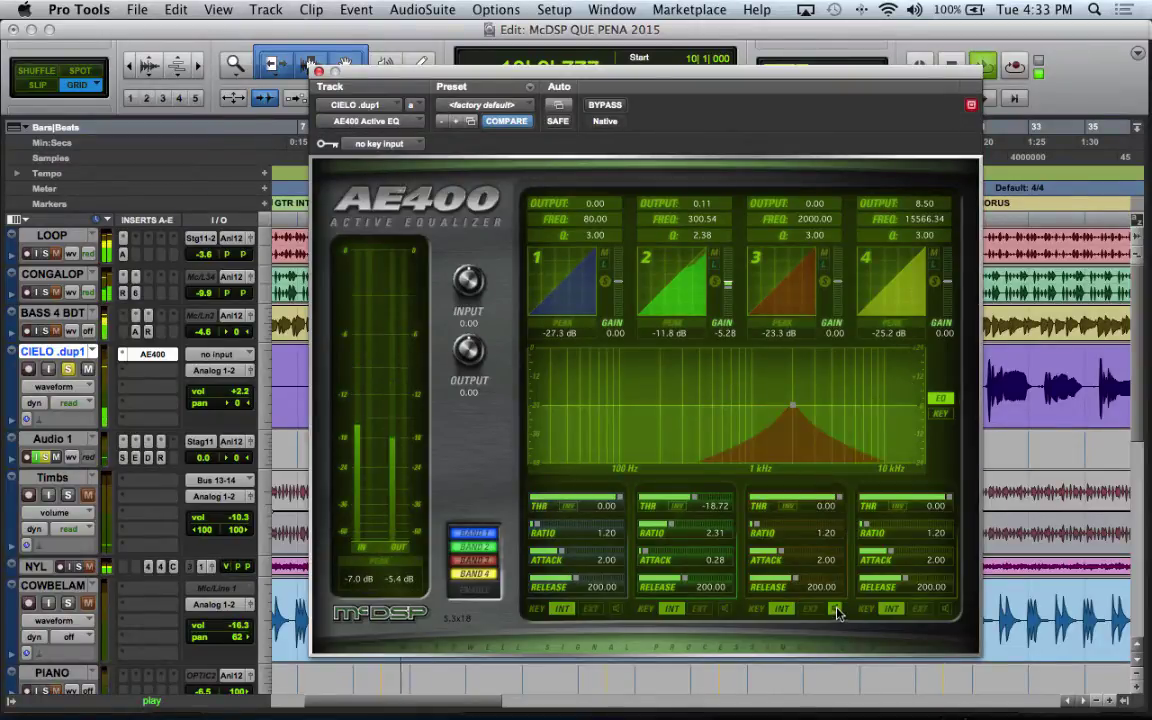
left_click_drag(796, 411, 837, 412)
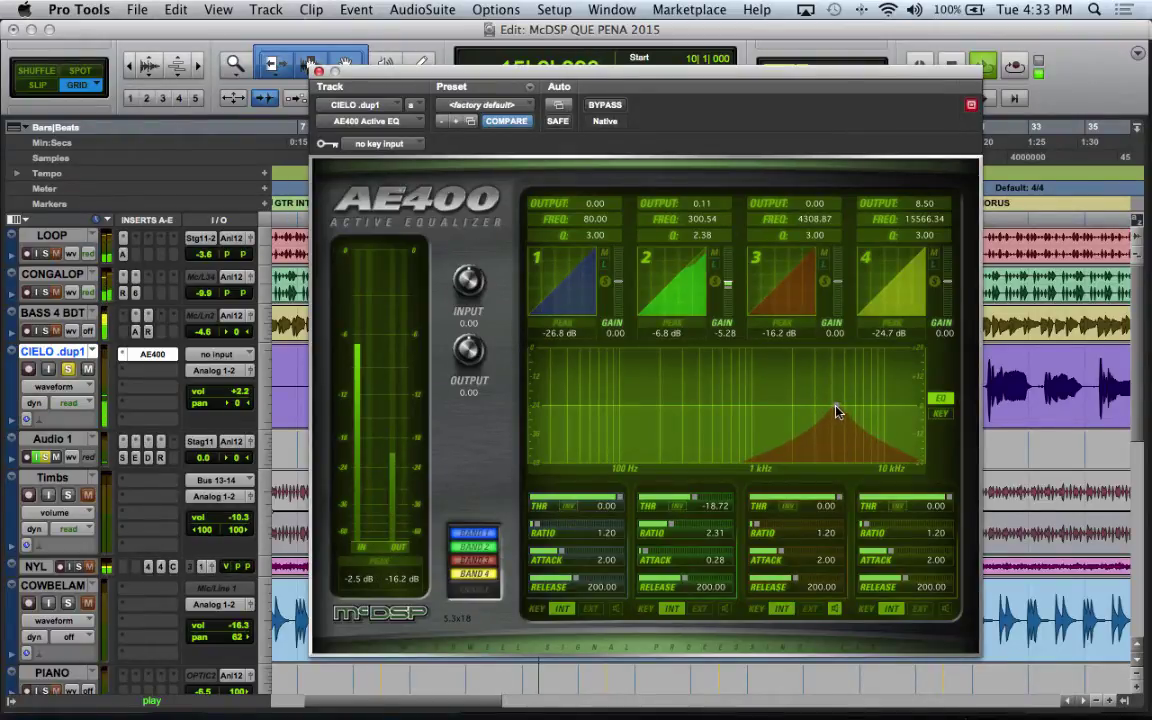
left_click(941, 400)
left_click(941, 398)
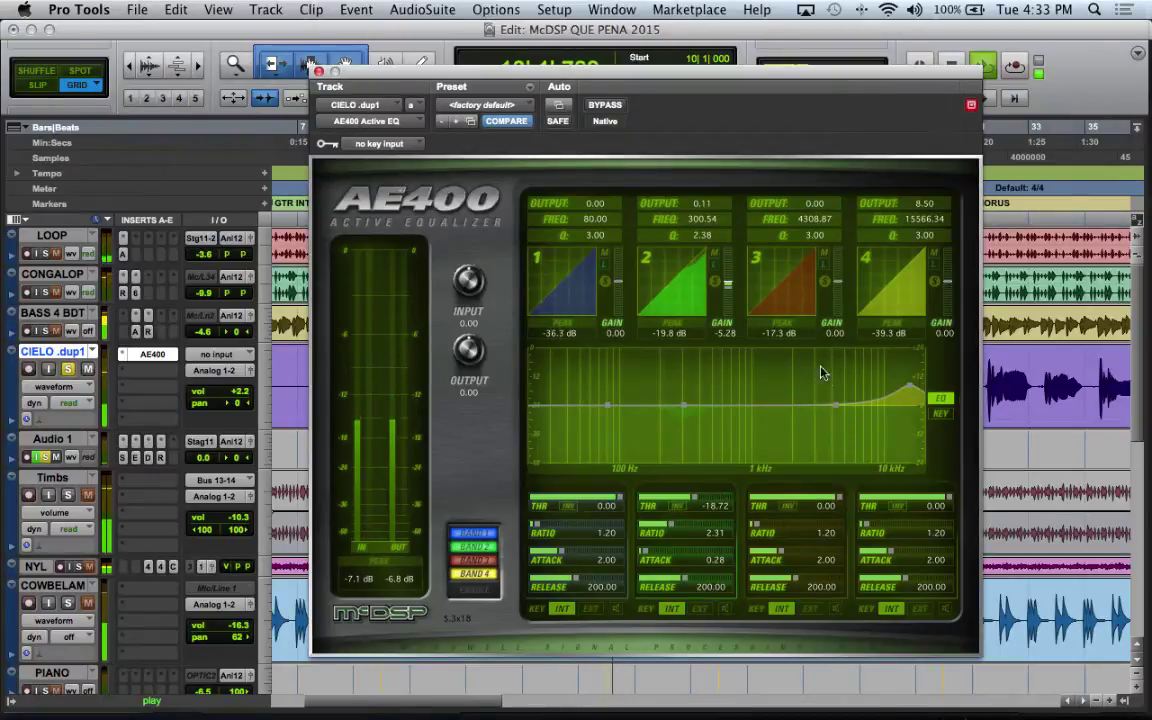
key("space")
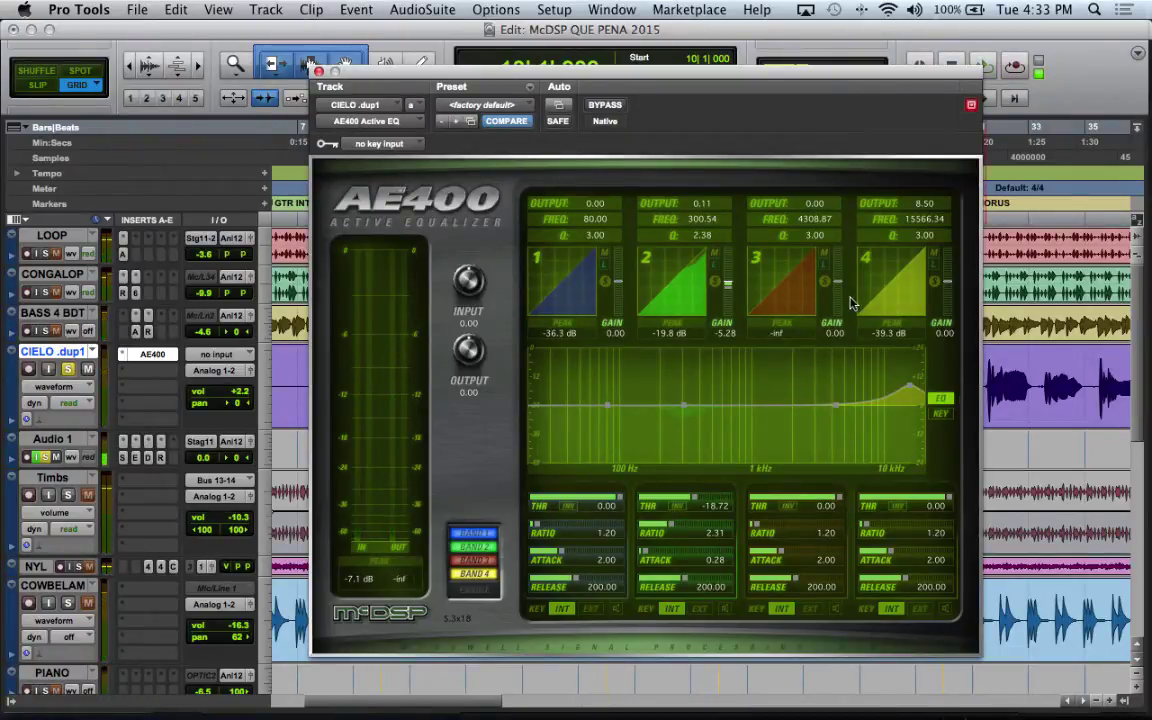
Step: Set band 3's gain to -3.84 and widen its key filter to a Q of 1.98
left_click_drag(839, 288, 839, 290)
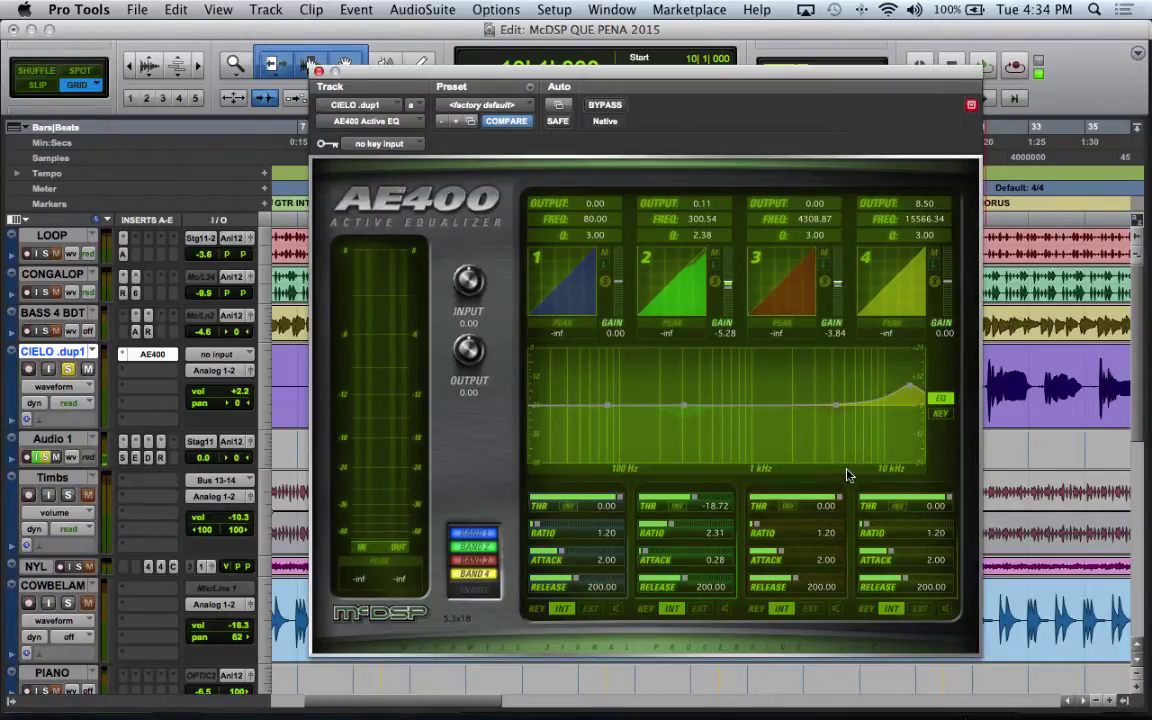
left_click(942, 414)
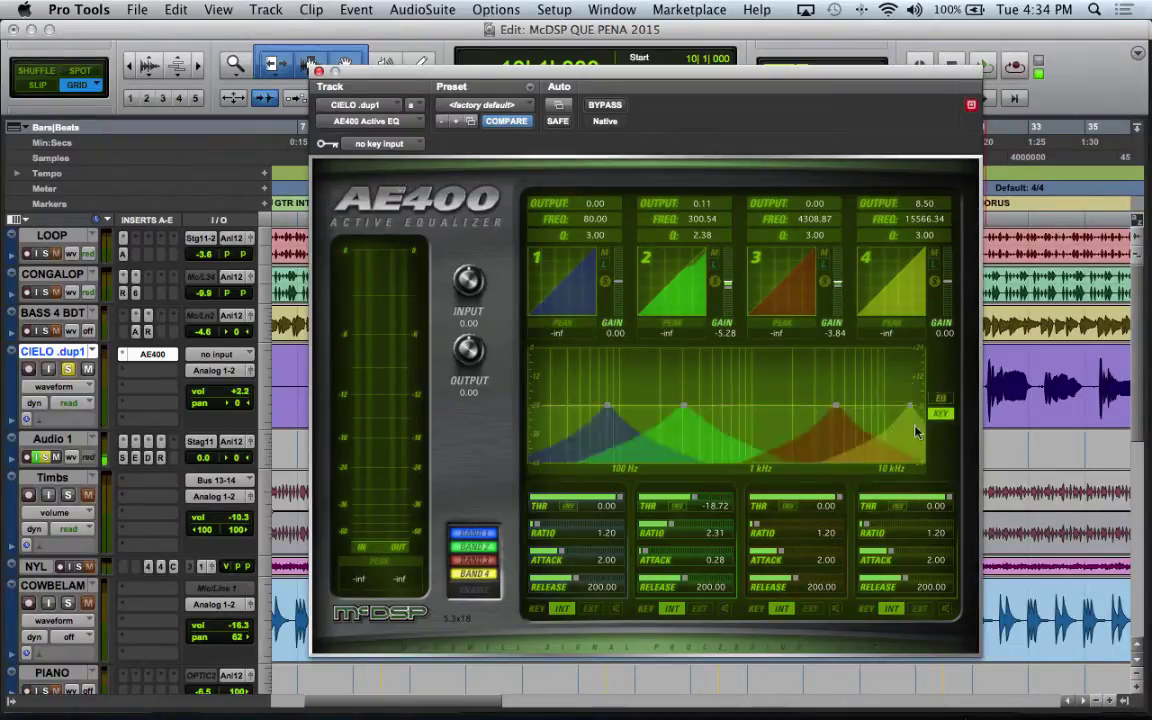
left_click_drag(840, 436, 840, 444)
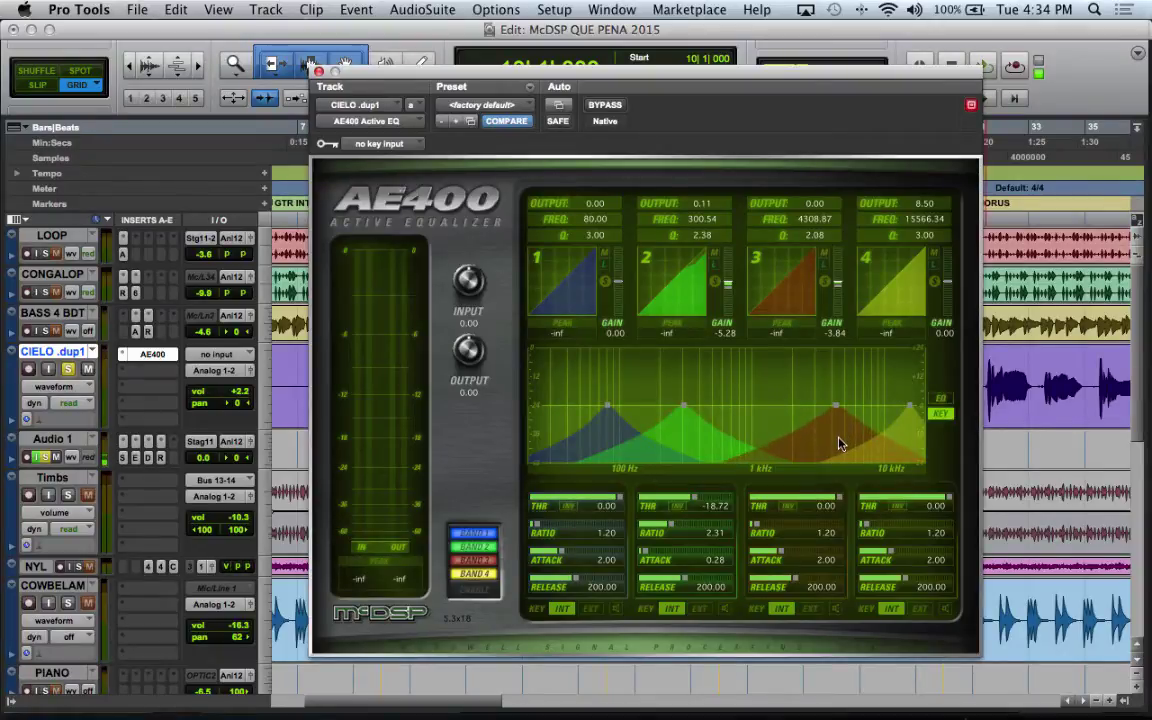
left_click(940, 400)
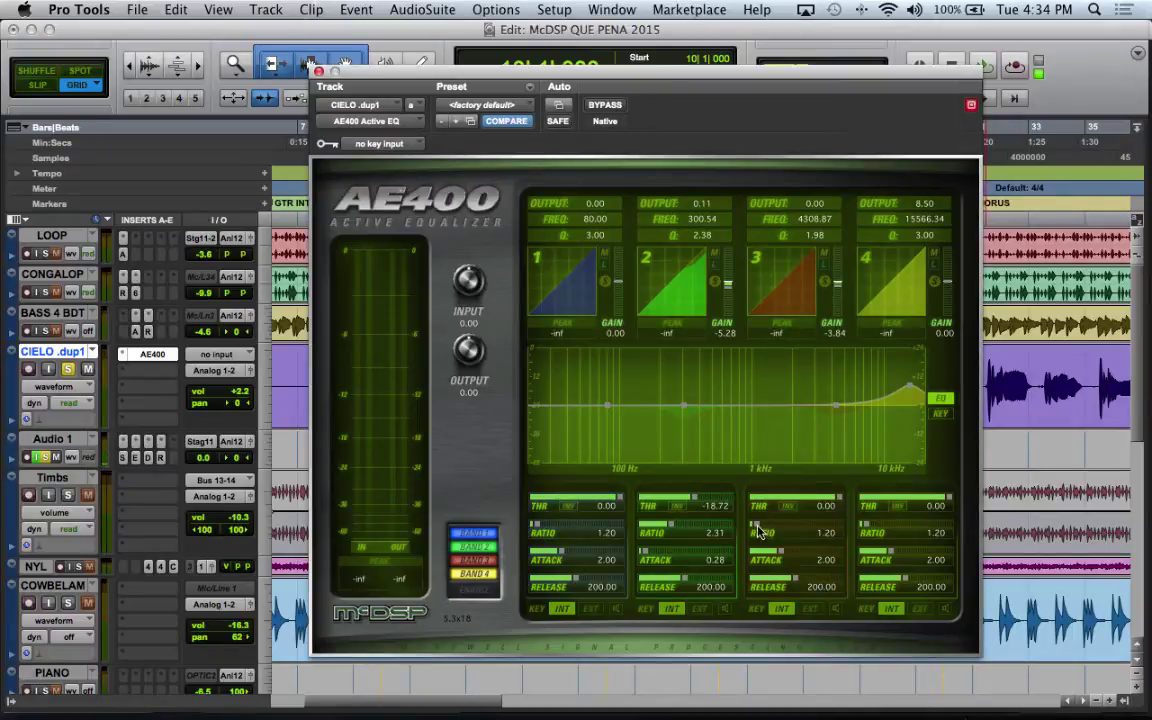
Step: Set band 3's ratio to 2.47, attack to 0.40 and release to 182.40
left_click_drag(763, 530, 781, 530)
mouse_move(782, 558)
left_mouse_down()
mouse_move(746, 557)
mouse_move(766, 556)
left_mouse_up()
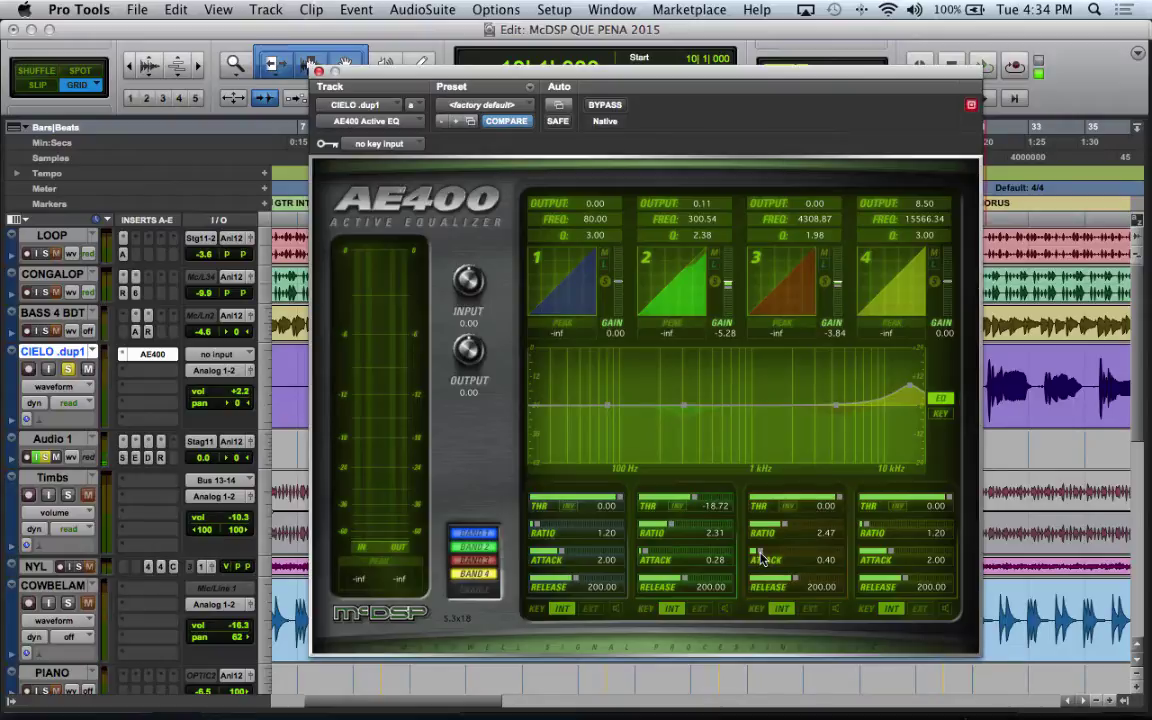
left_click_drag(842, 583, 812, 601)
Step: Adjust band 3 by ear during playback, setting its threshold to -22.56 and its gain to -5.28
key("space")
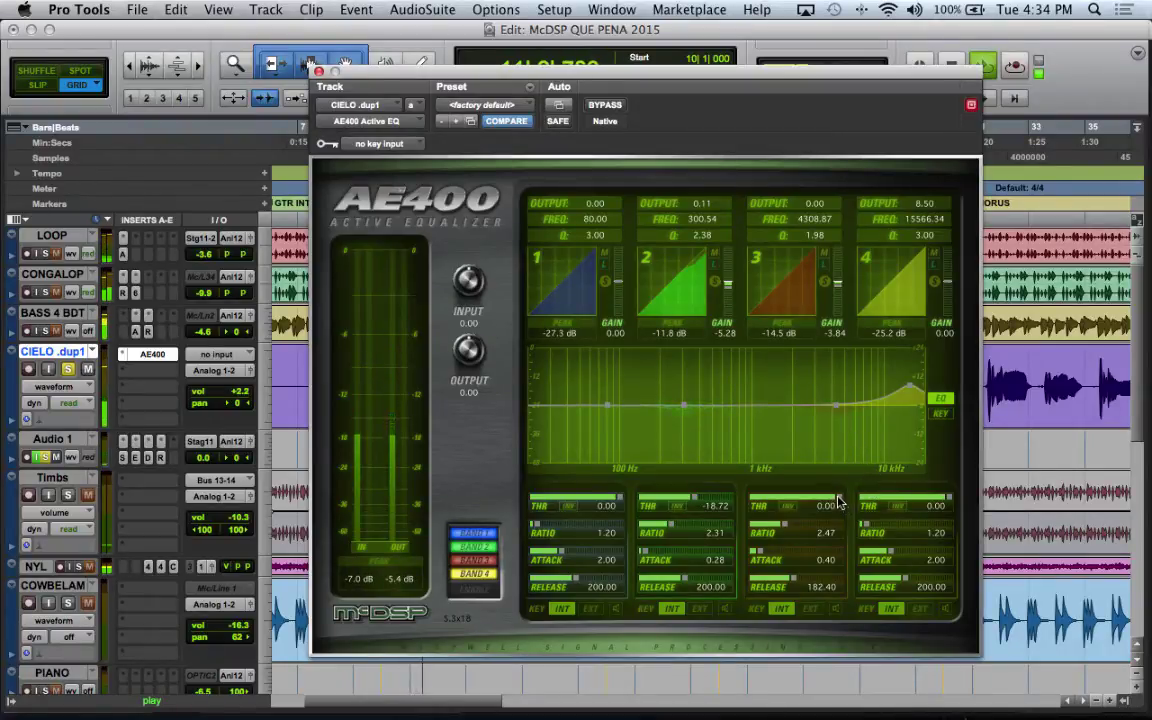
left_click_drag(838, 501, 805, 503)
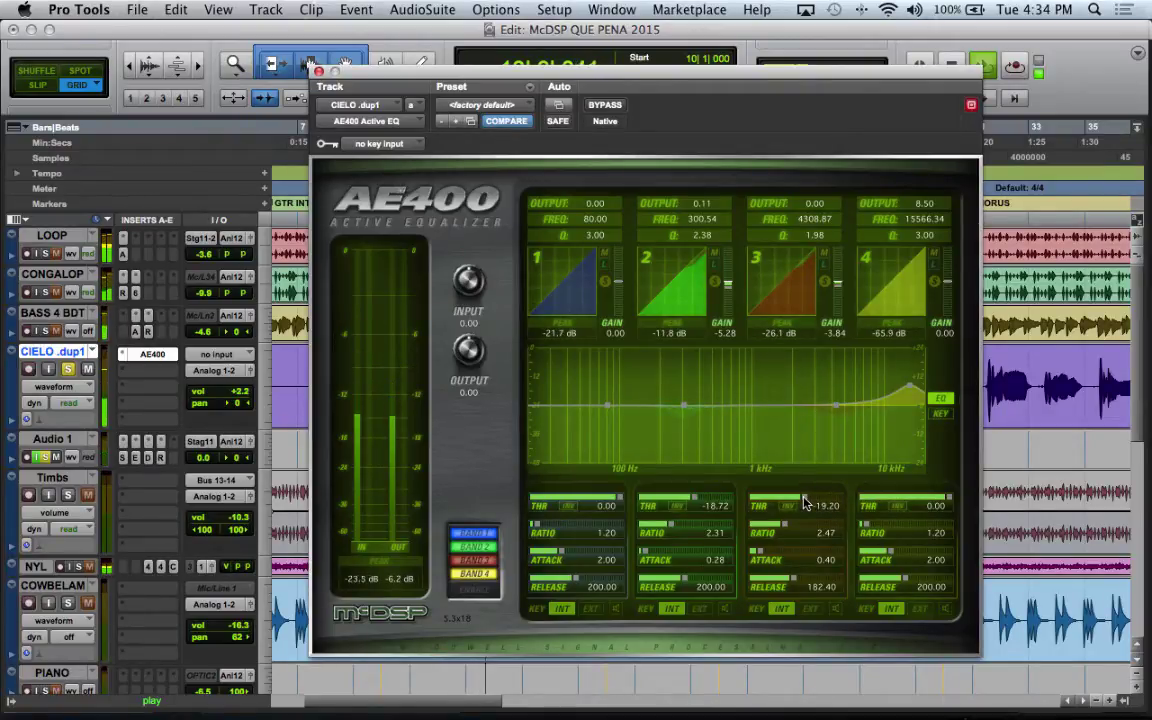
left_click_drag(805, 502, 797, 502)
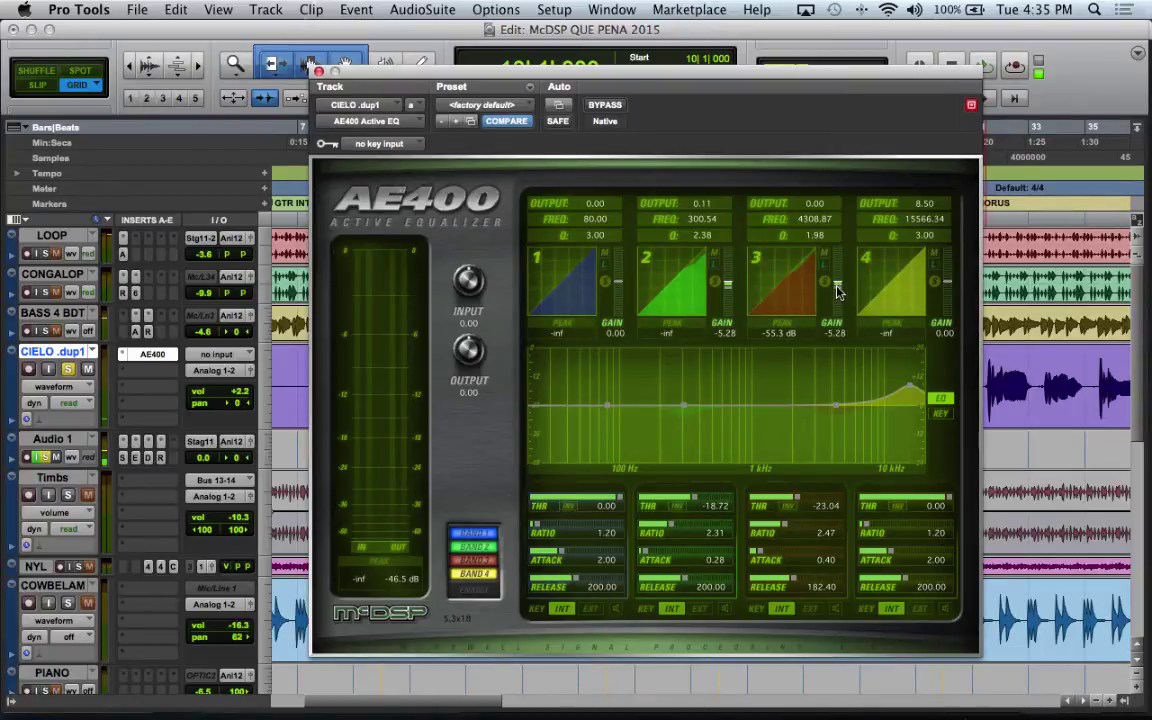
scroll(838, 291, "down", 1)
key("space")
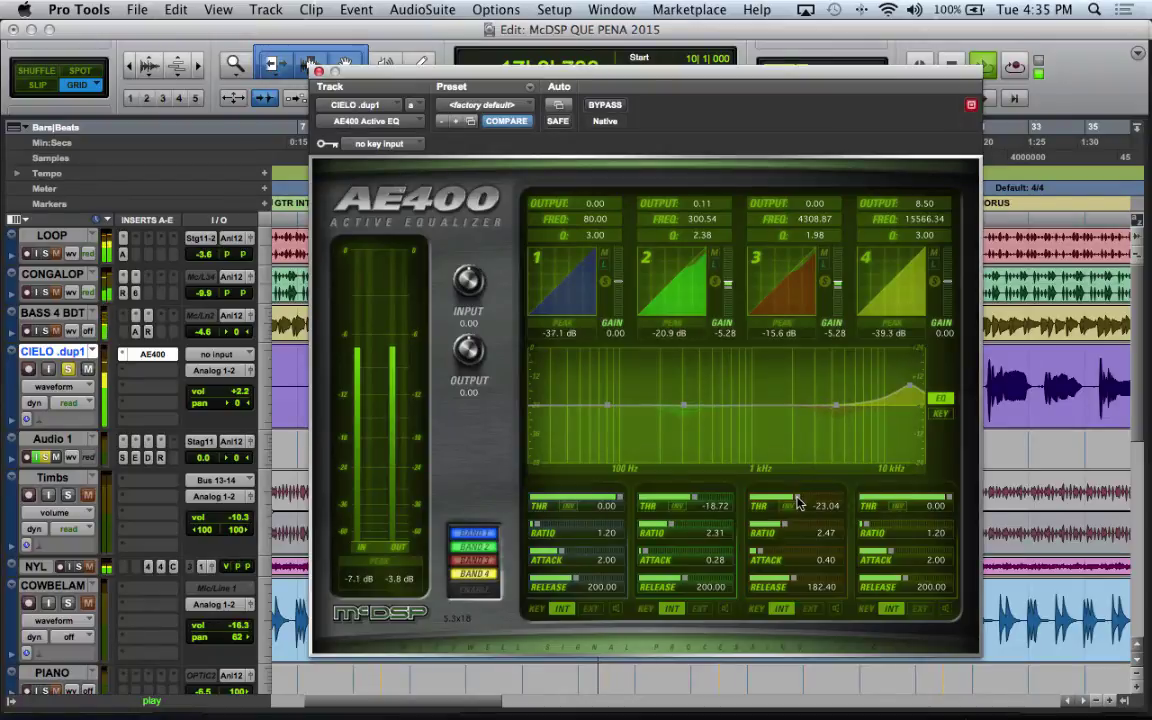
left_click_drag(797, 503, 799, 503)
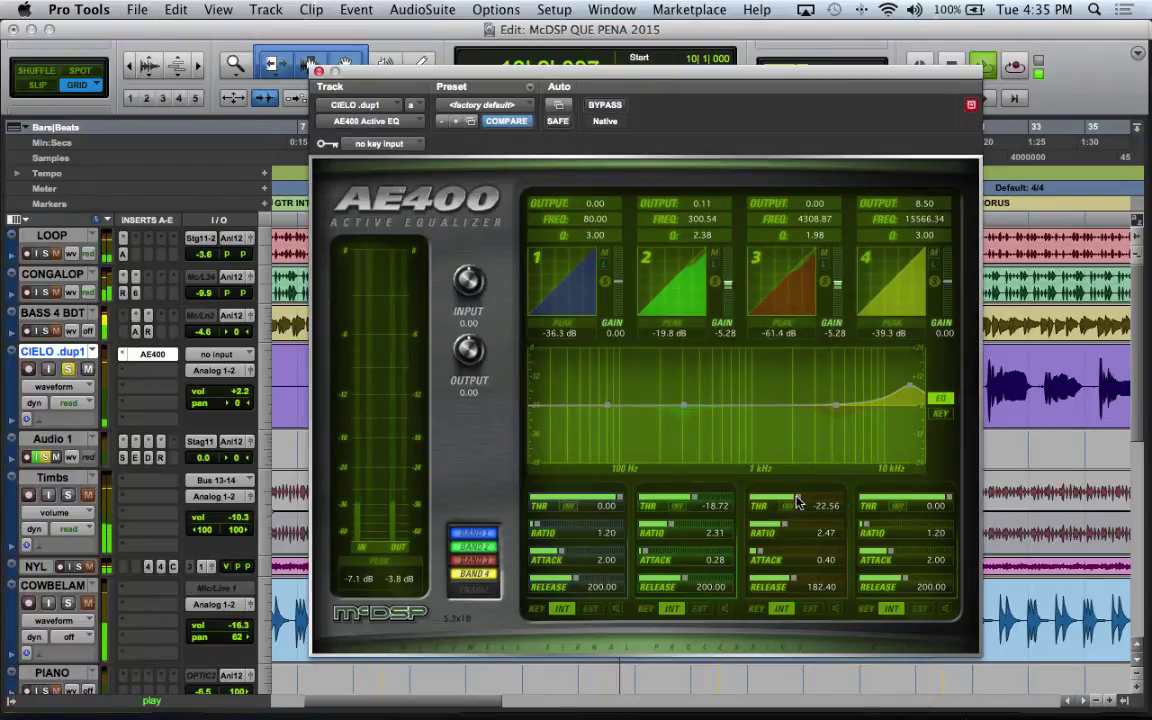
Step: Compare the vocal with the equalizer bypassed and active after the band 3 and band 4 adjustments
left_click(604, 105)
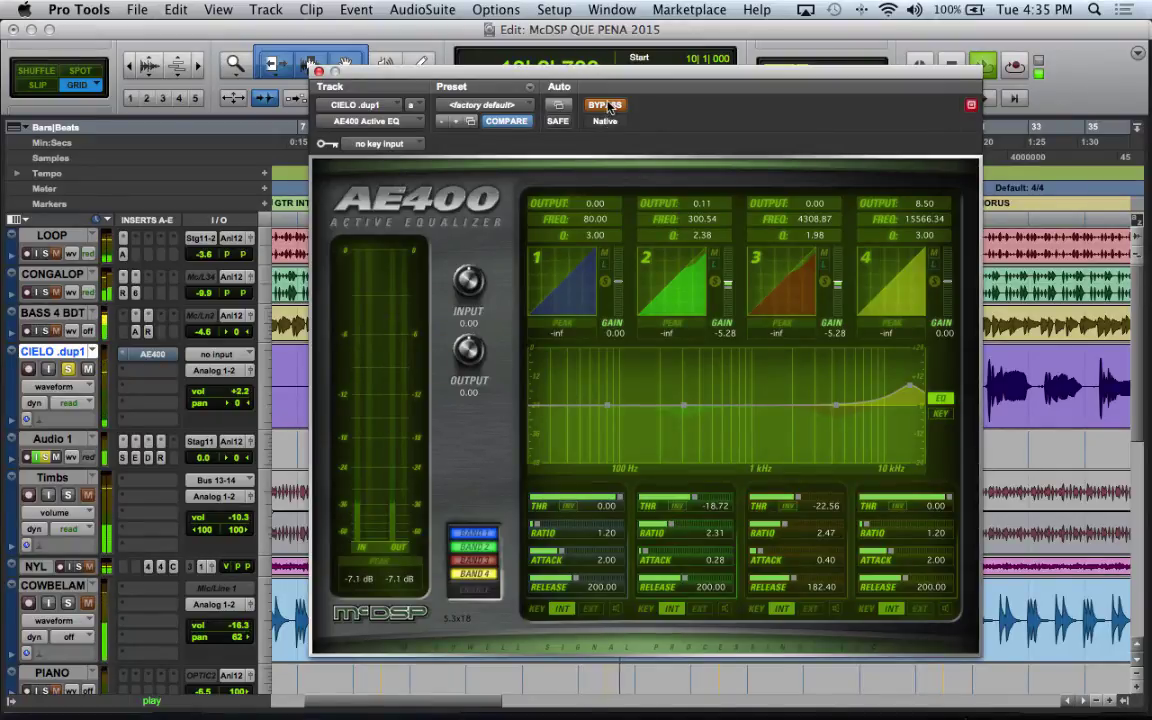
left_click(607, 108)
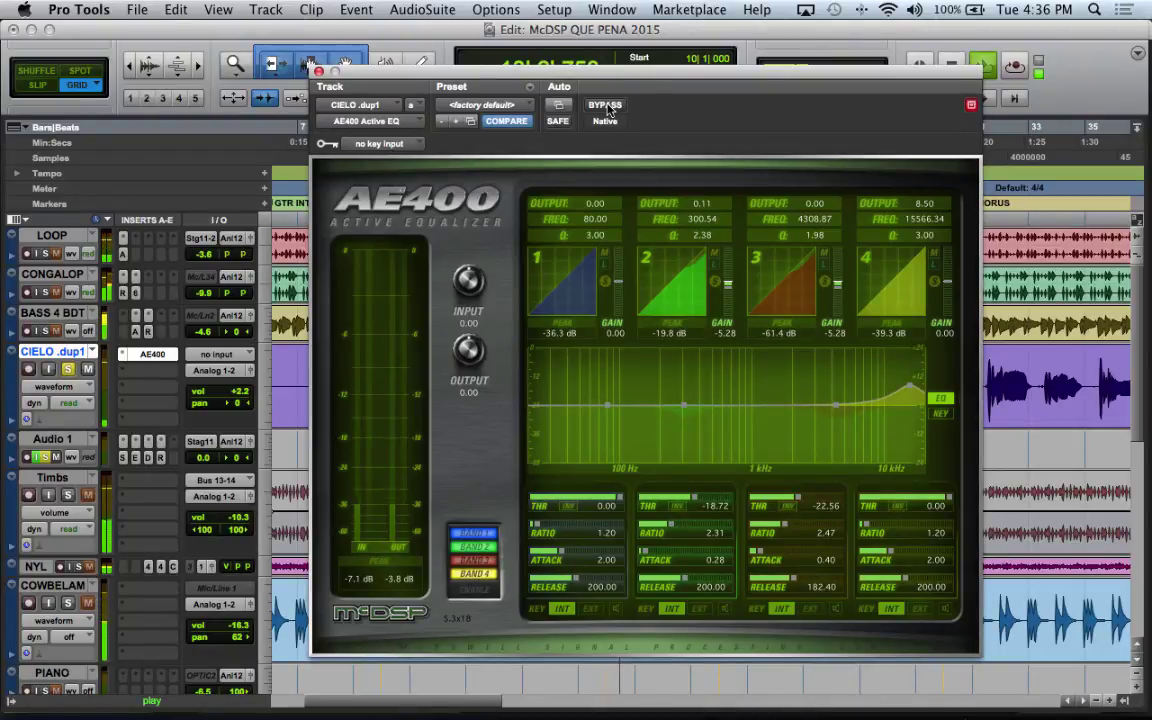
key("space")
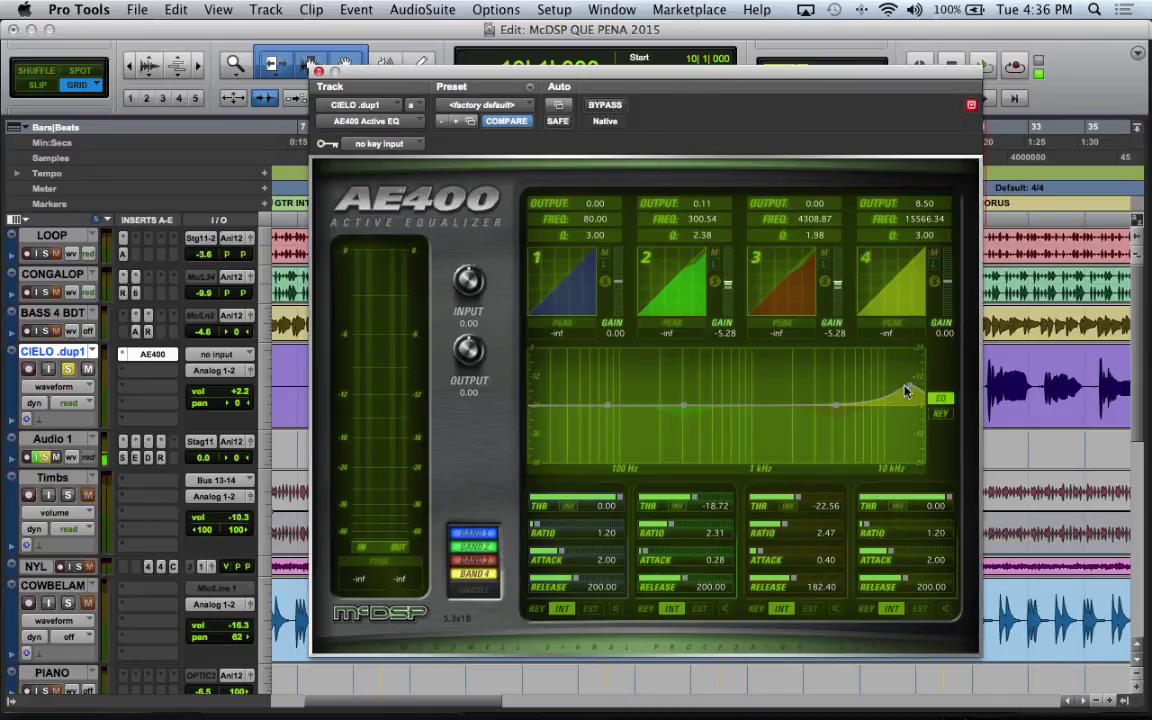
Step: Reposition the AE400 window and play the vocal through the completed equalizer settings
left_click_drag(573, 77, 551, 38)
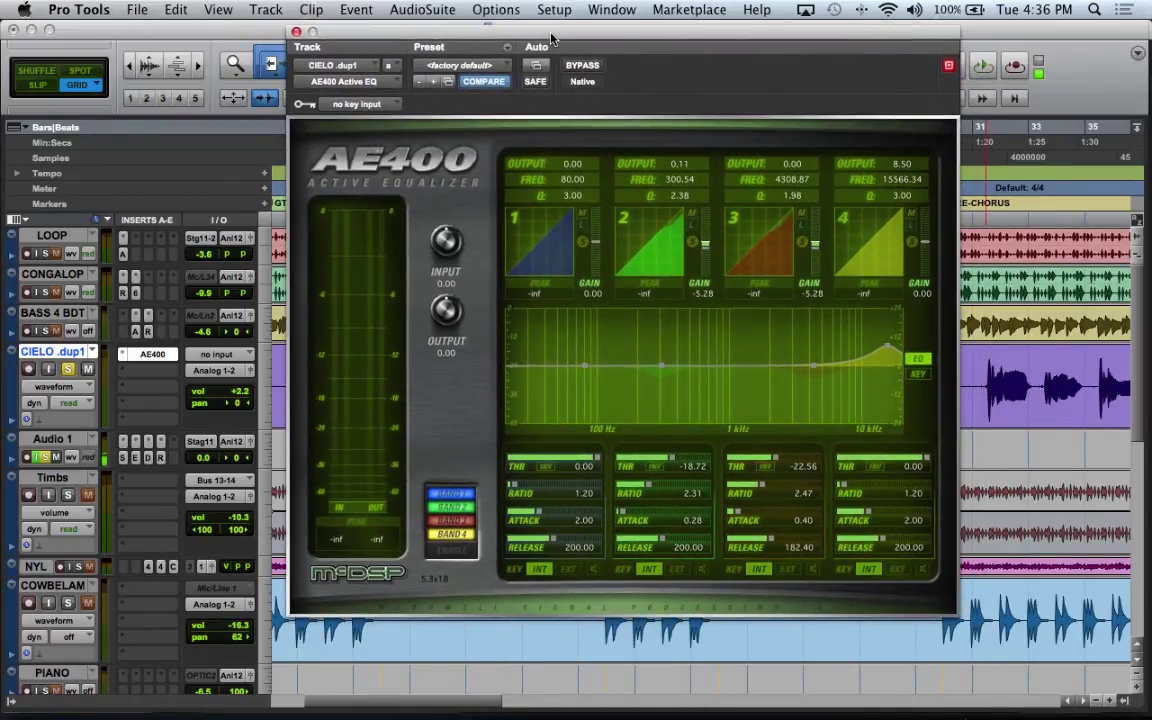
left_click_drag(551, 38, 526, 33)
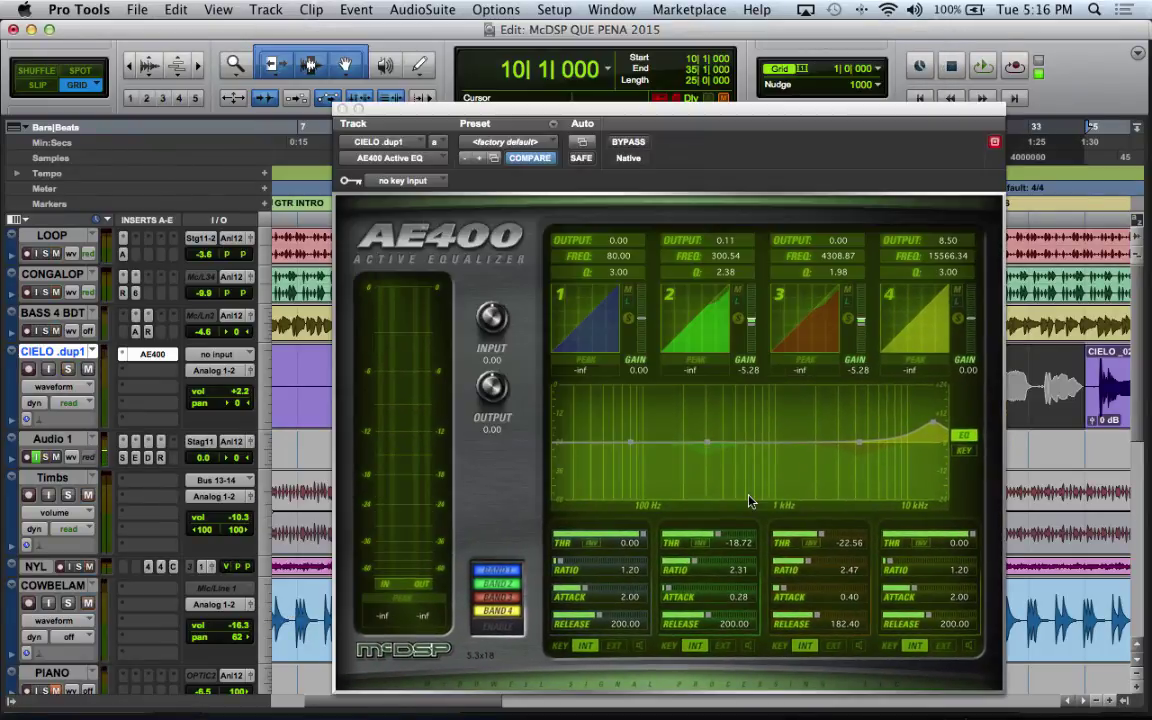
key("space")
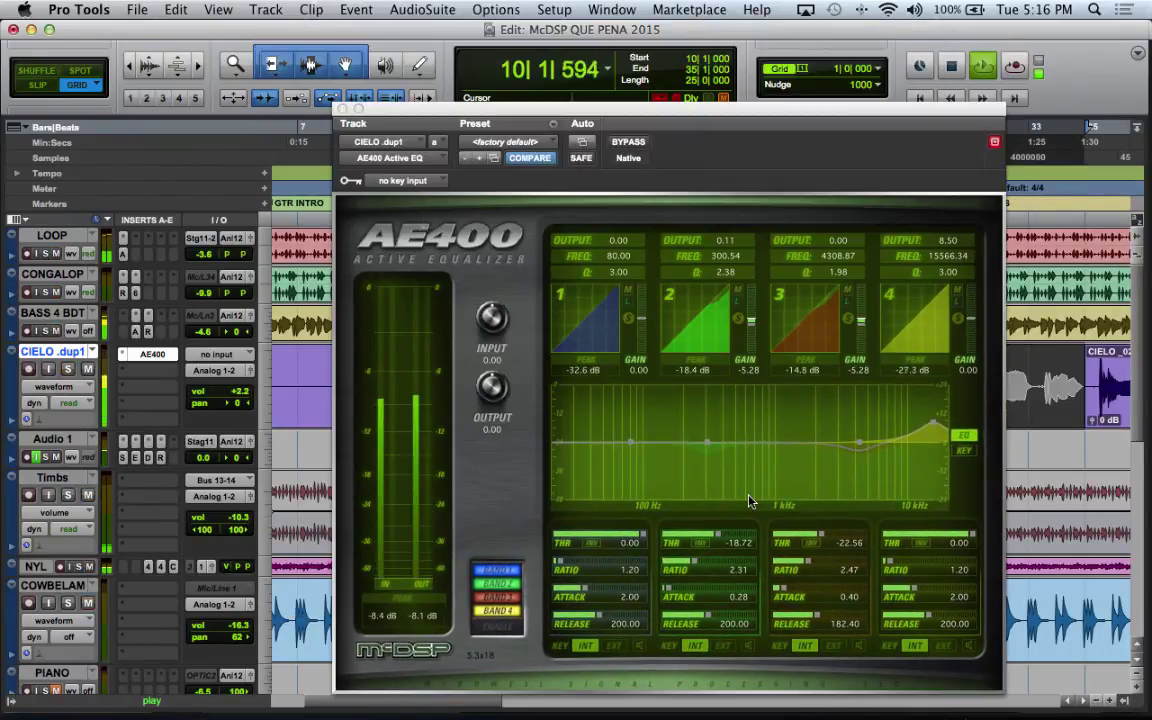